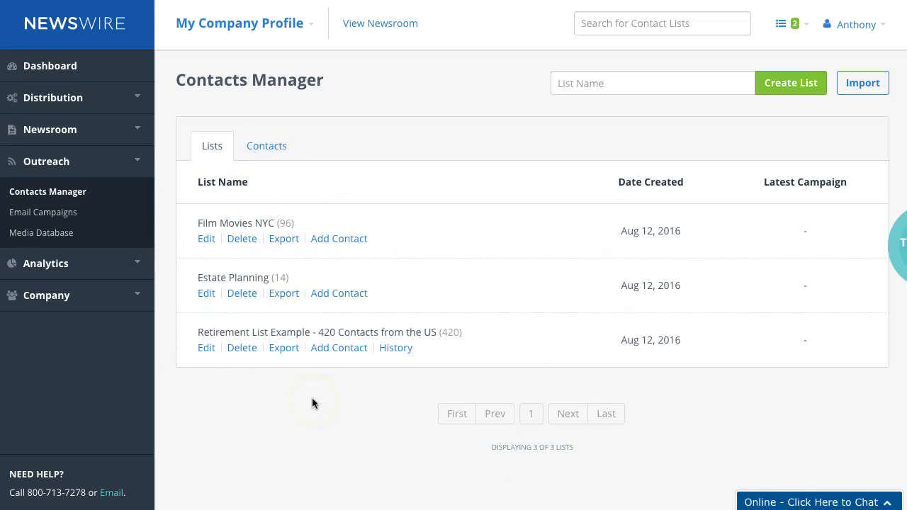
# Go to Email Campaigns, which has no existing campaigns, and open a blank new campaign form.
pyautogui.click(60, 213)
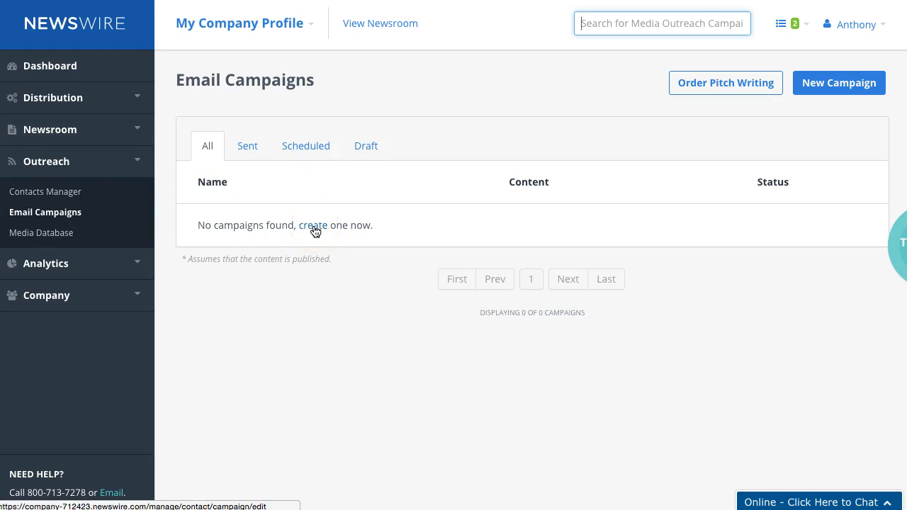
pyautogui.click(341, 225)
pyautogui.click(836, 84)
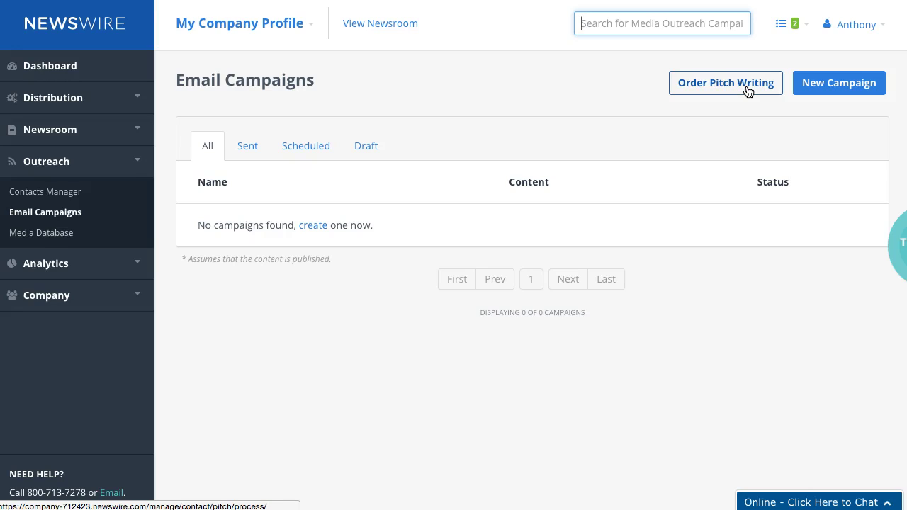
pyautogui.click(837, 85)
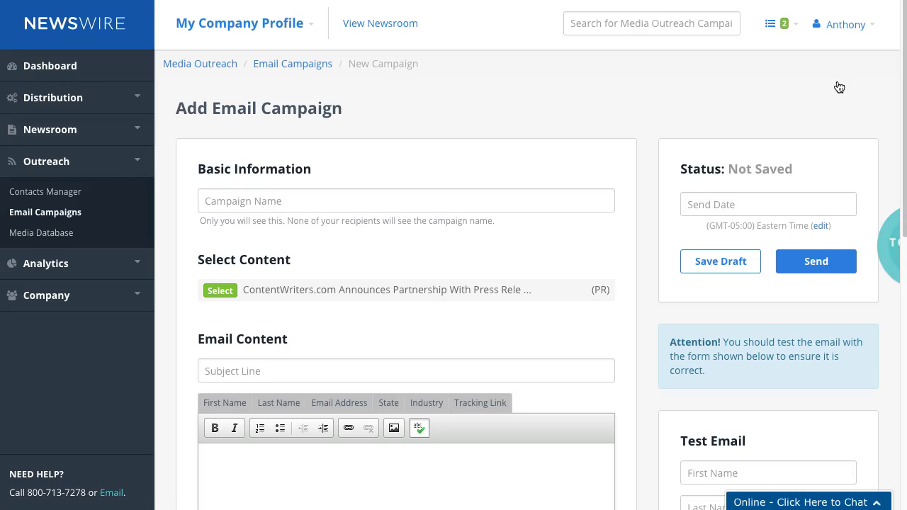
# Enter 'August 16th - Media Campaign' as the campaign name, correcting the typos.
pyautogui.click(373, 201)
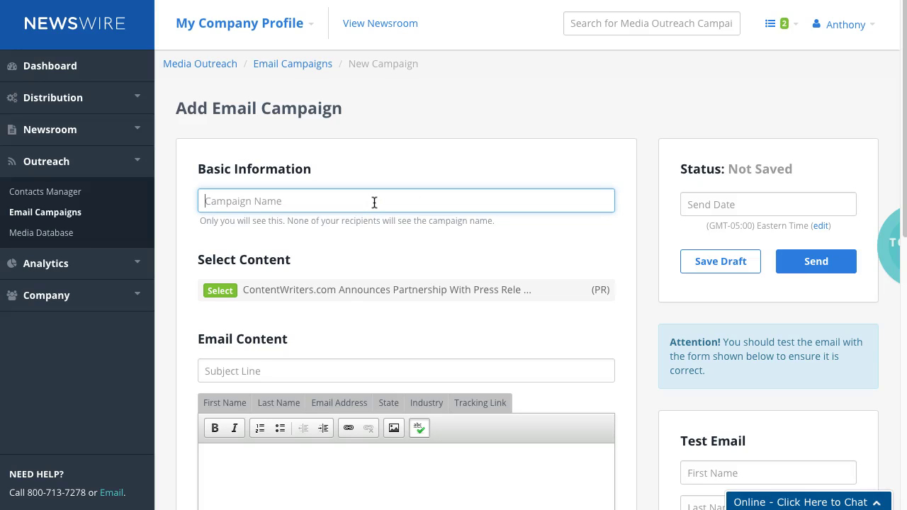
pyautogui.write('Augest')
pyautogui.press('BackSpace')
pyautogui.press('BackSpace')
pyautogui.press('BackSpace')
pyautogui.write('ust 16th')
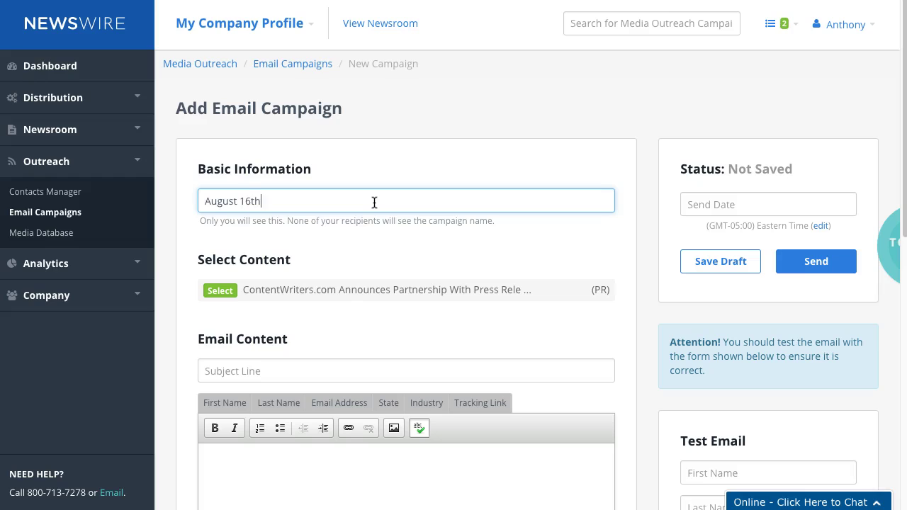
pyautogui.write(' - Media Campaign -')
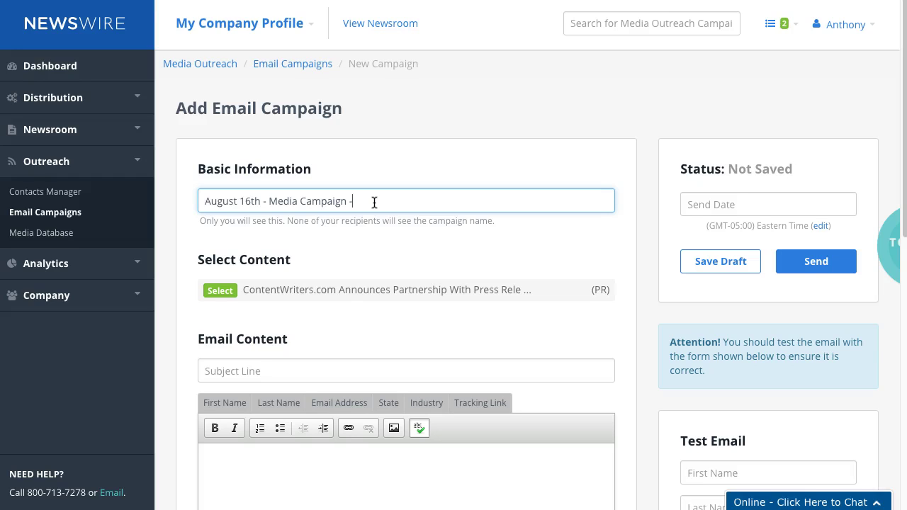
pyautogui.press('BackSpace')
pyautogui.click(419, 202)
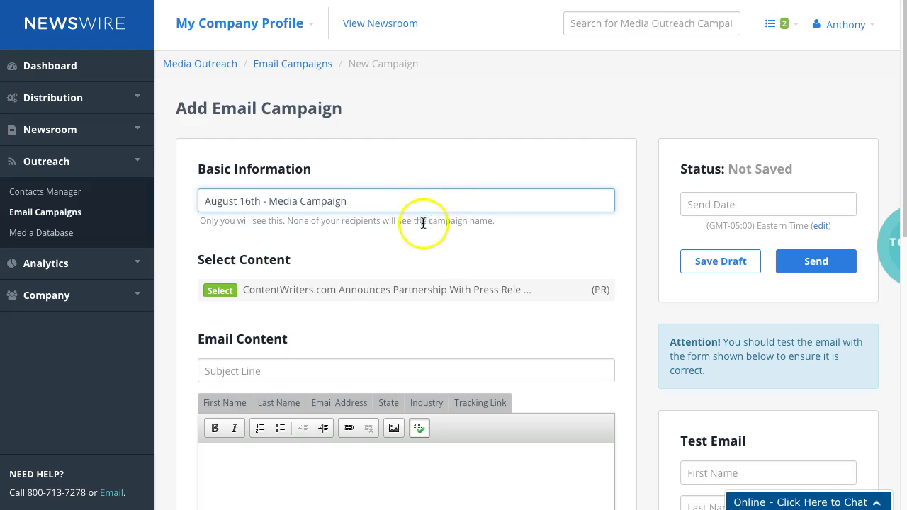
# Select the ContentWriters.com partnership press release as content and review the generated subject and summary body.
pyautogui.scroll(-1, 390, 220)
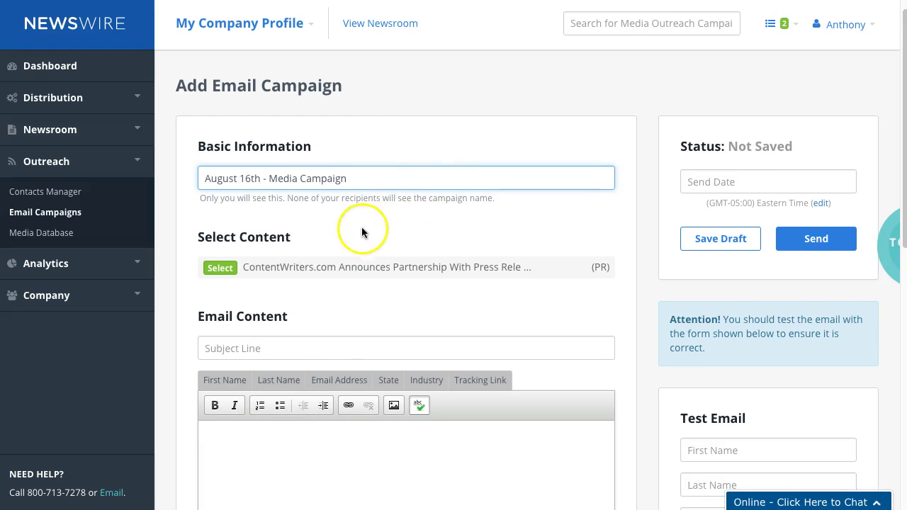
pyautogui.click(225, 269)
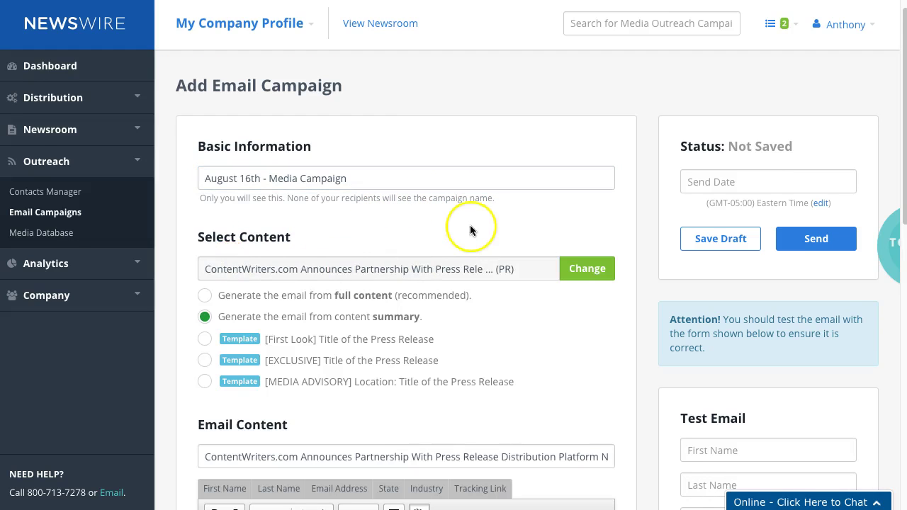
pyautogui.scroll(-2, 465, 204)
pyautogui.scroll(-3, 468, 206)
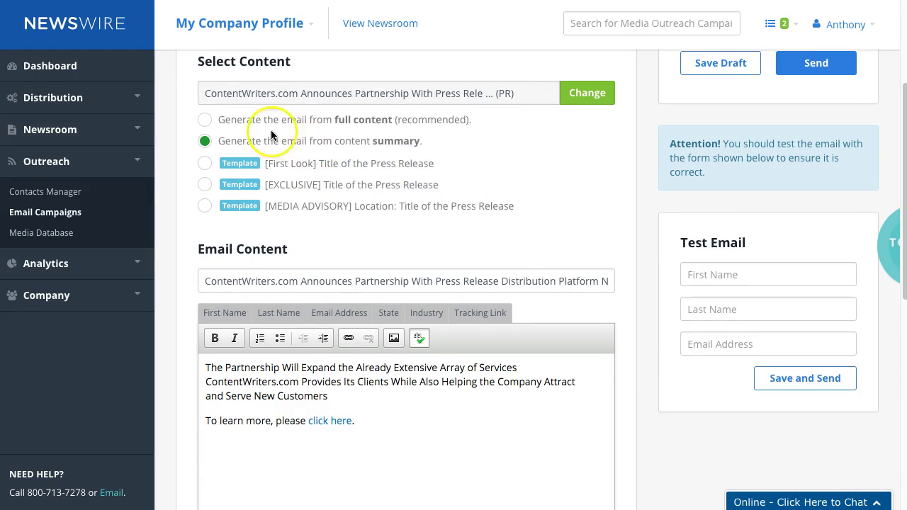
pyautogui.scroll(1, 285, 167)
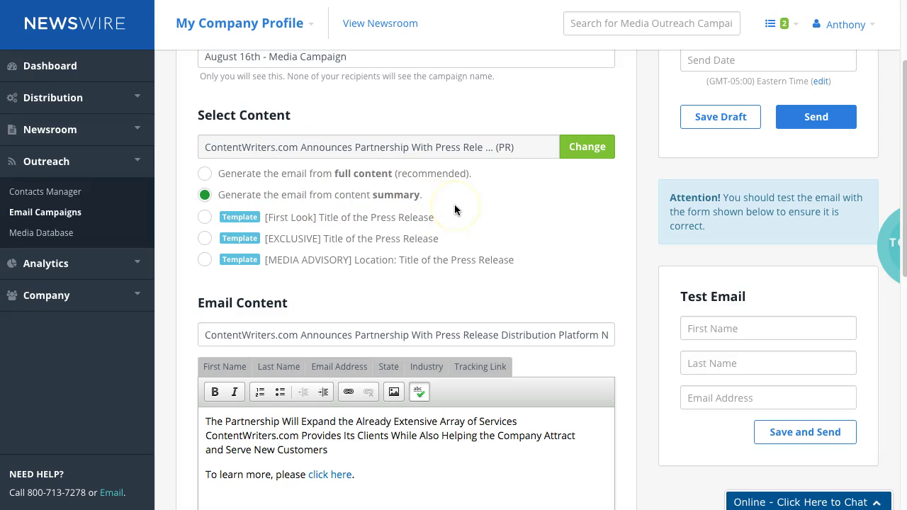
pyautogui.scroll(-1, 434, 207)
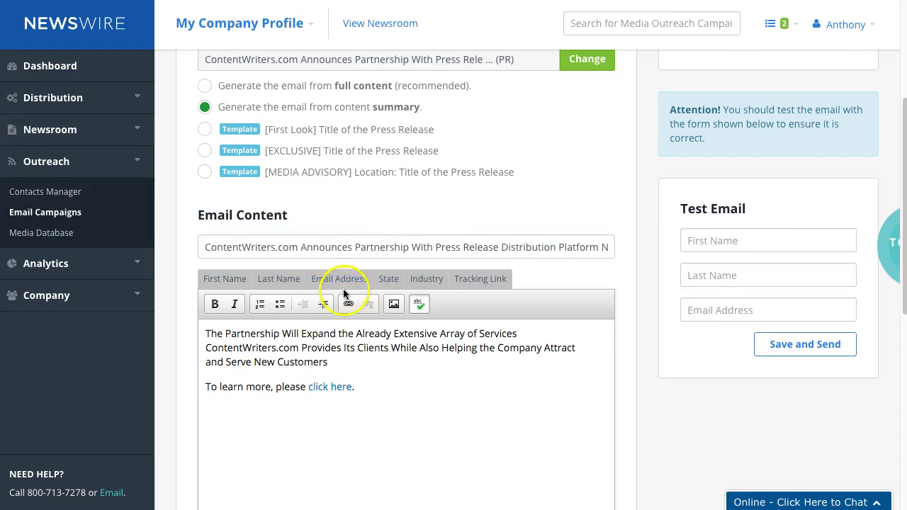
pyautogui.tripleClick(322, 248)
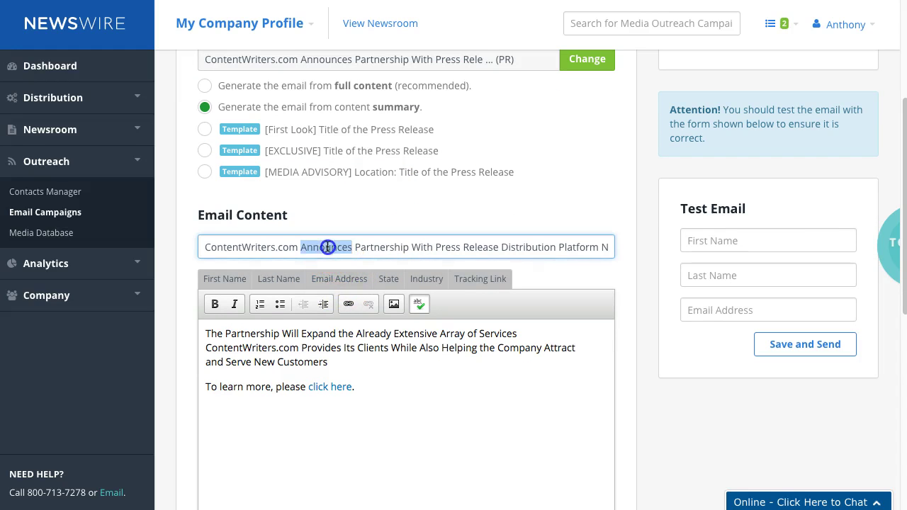
pyautogui.click(356, 362)
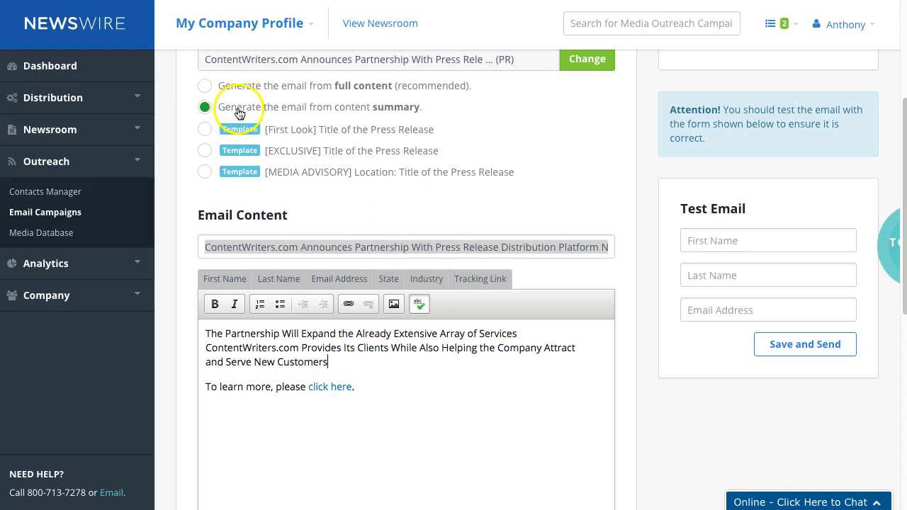
# Regenerate the email from the full press release content, accepting the content replacement.
pyautogui.click(204, 86)
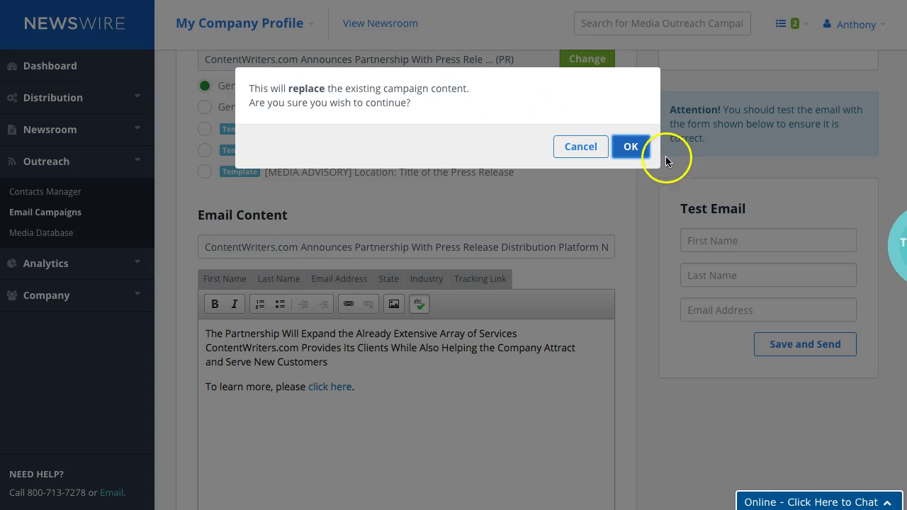
pyautogui.click(631, 146)
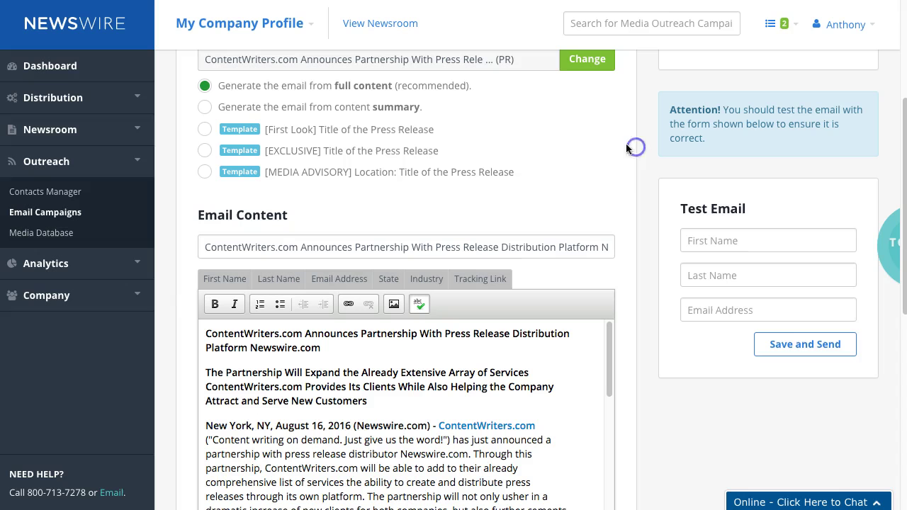
pyautogui.click(345, 355)
pyautogui.click(206, 373)
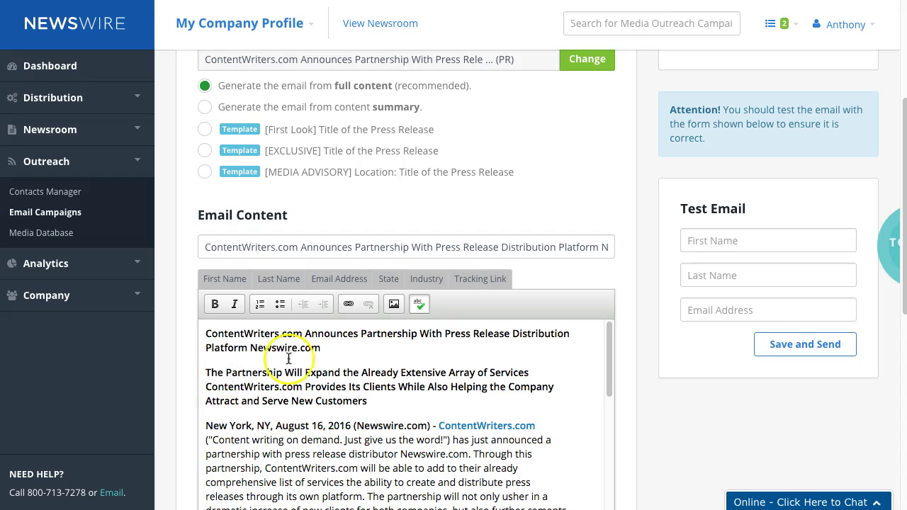
pyautogui.click(394, 306)
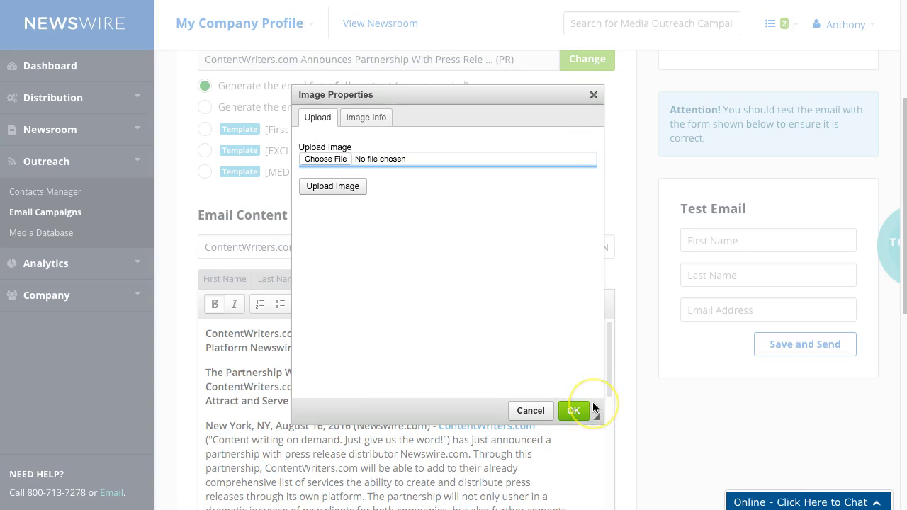
pyautogui.click(531, 411)
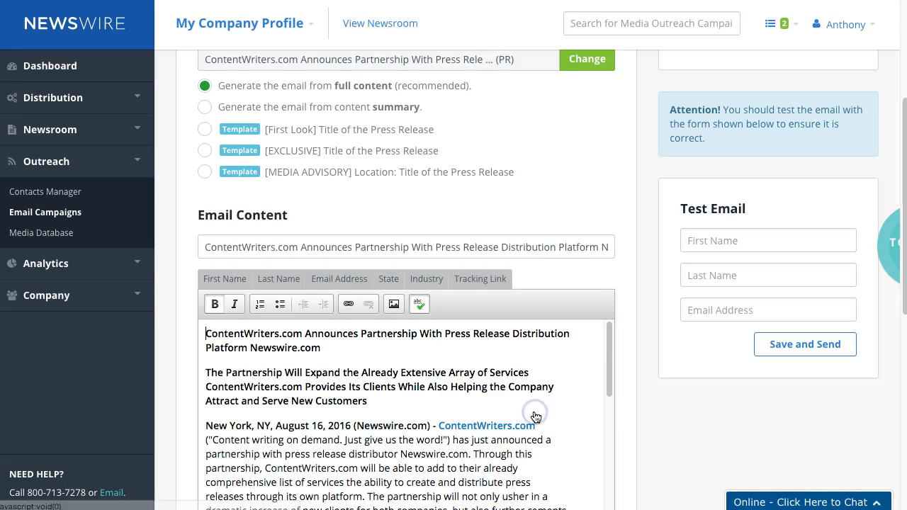
pyautogui.click(386, 385)
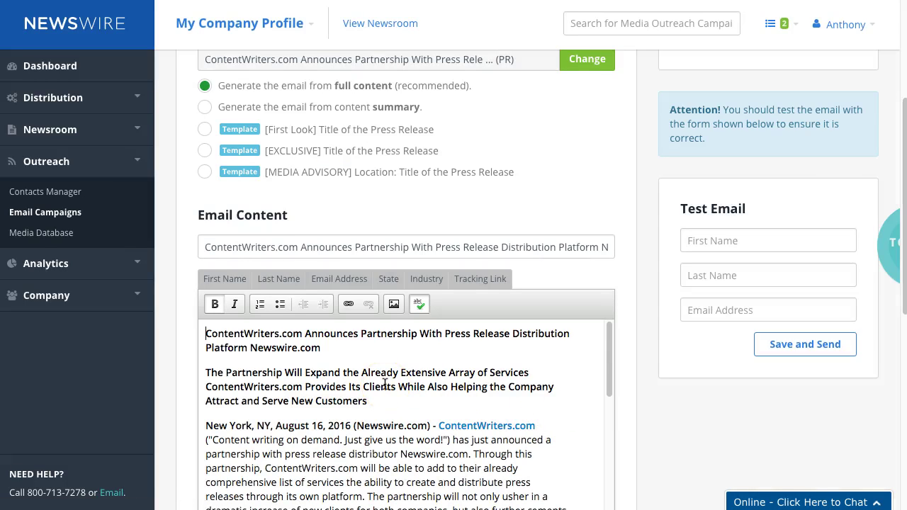
# Apply the [First Look] template to the email, confirming it replaces the current content.
pyautogui.click(385, 383)
pyautogui.moveTo(240, 134)
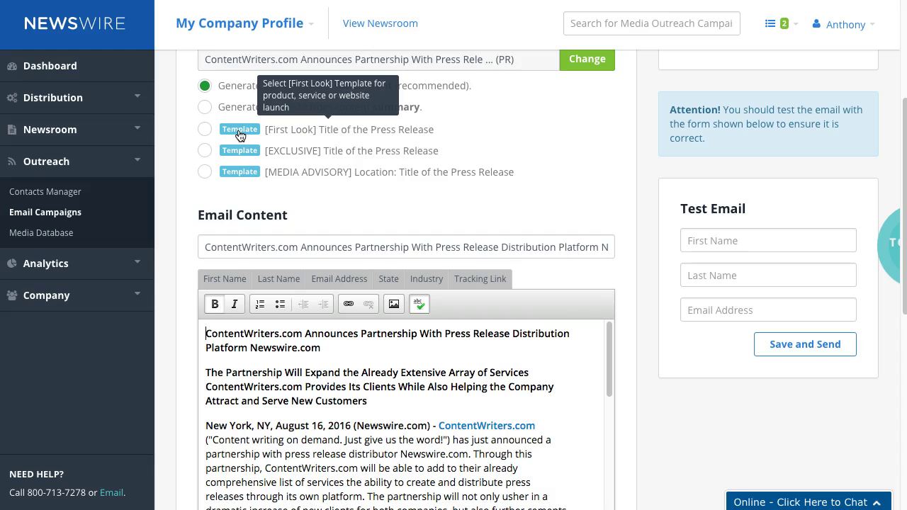
pyautogui.click(239, 133)
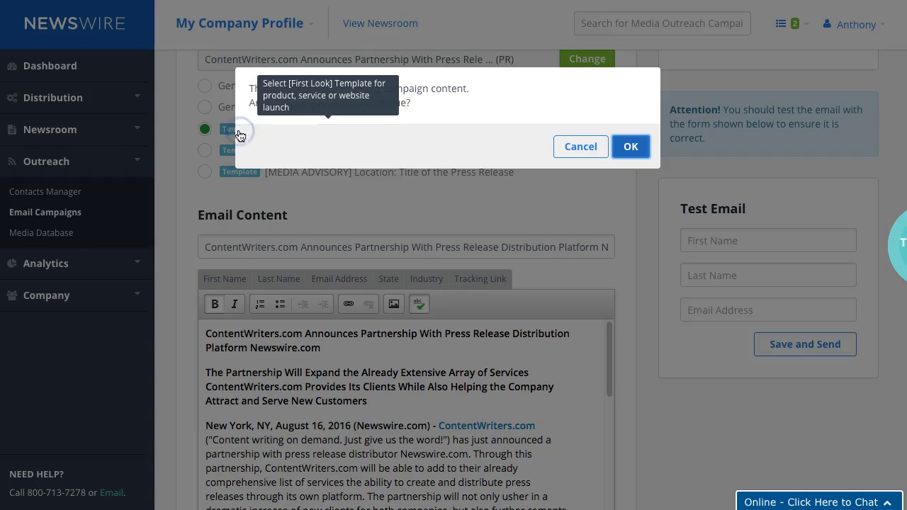
pyautogui.click(633, 146)
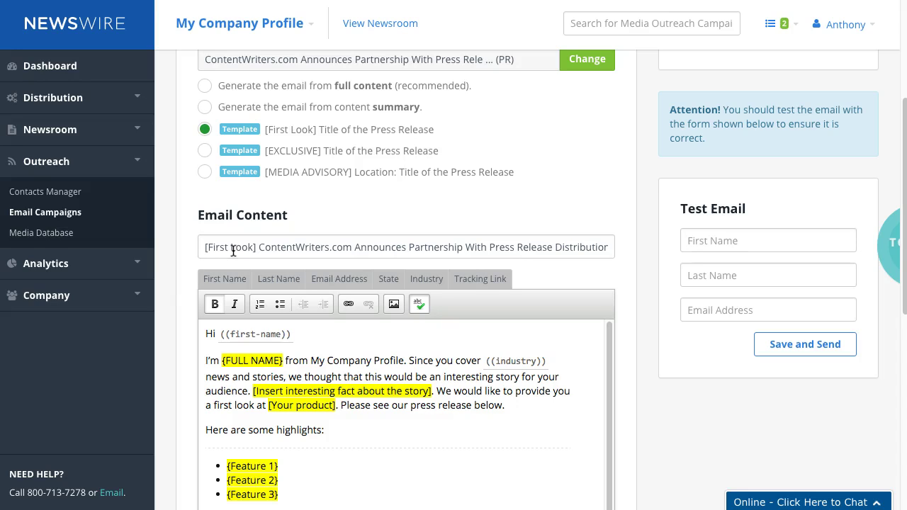
pyautogui.scroll(-1, 245, 262)
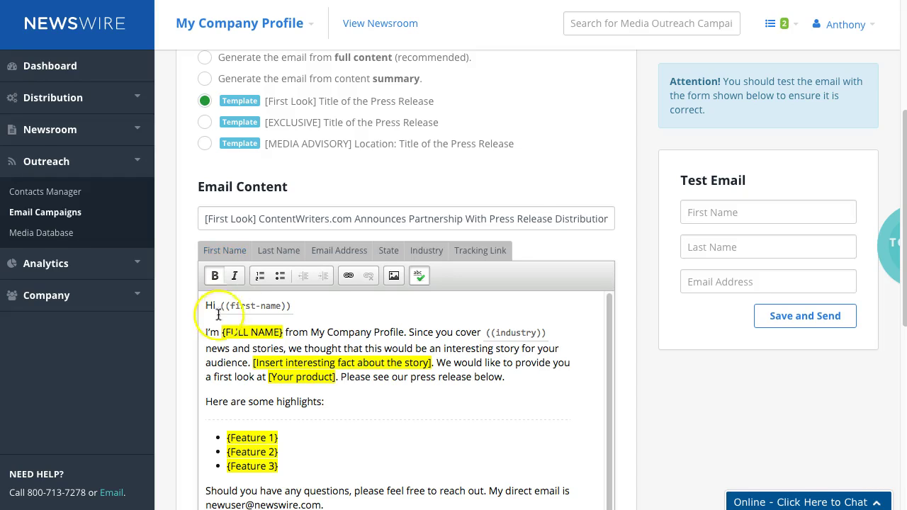
# Replace the {FULL NAME} placeholder with the sender's first name, deleting the duplicate.
pyautogui.scroll(-1, 298, 331)
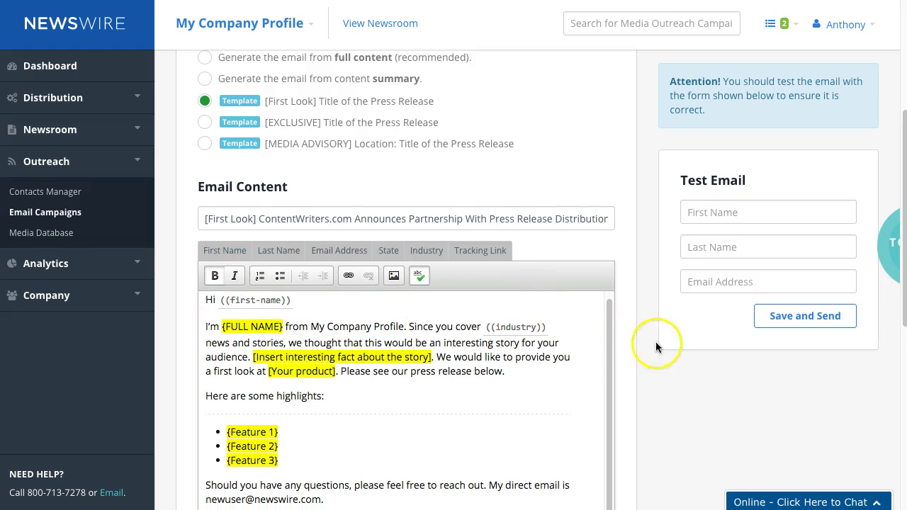
pyautogui.scroll(-1, 631, 352)
pyautogui.moveTo(288, 318); pyautogui.dragTo(222, 318)
pyautogui.write('Anthony')
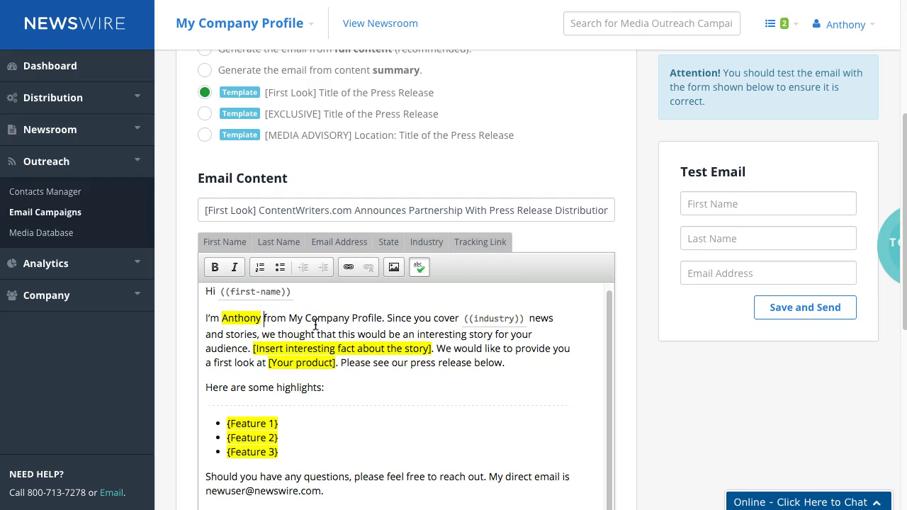
pyautogui.write('Anthony')
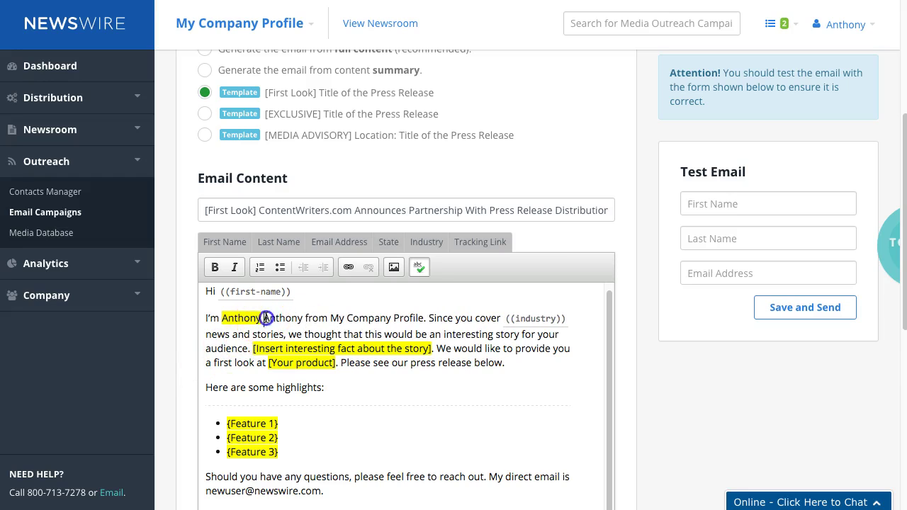
pyautogui.moveTo(262, 319); pyautogui.dragTo(224, 318)
pyautogui.press('Delete')
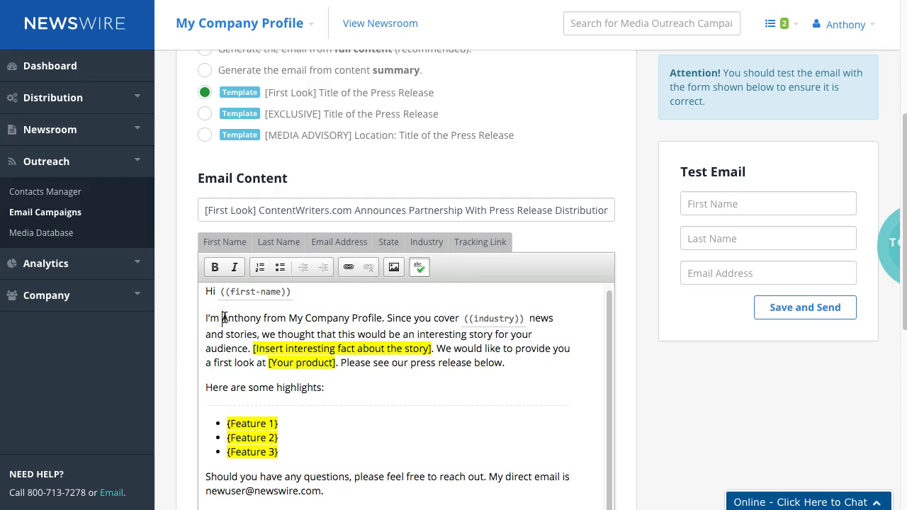
# Replace 'My Company Profile' with 'Newswire.com' and ((industry)) with 'content marketing' in the intro.
pyautogui.moveTo(293, 318); pyautogui.dragTo(384, 315)
pyautogui.write('Newswire.com')
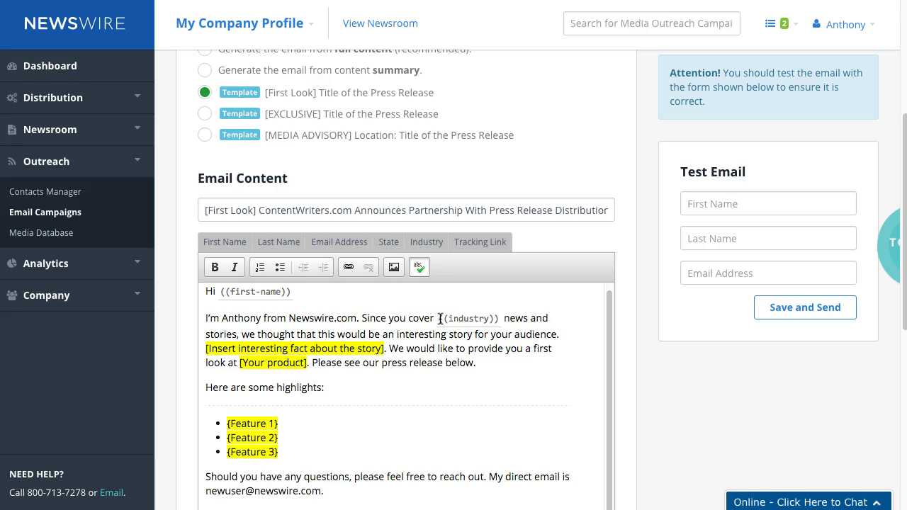
pyautogui.moveTo(437, 318); pyautogui.dragTo(504, 318)
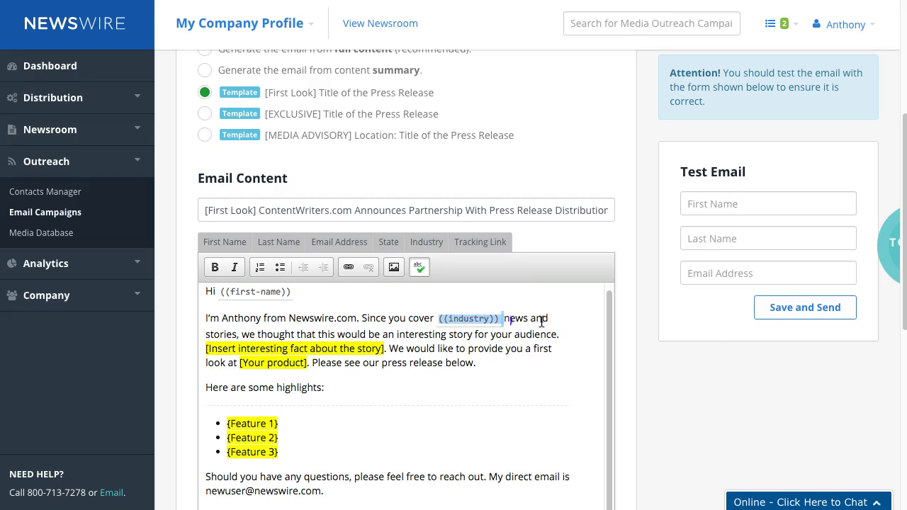
pyautogui.press('BackSpace')
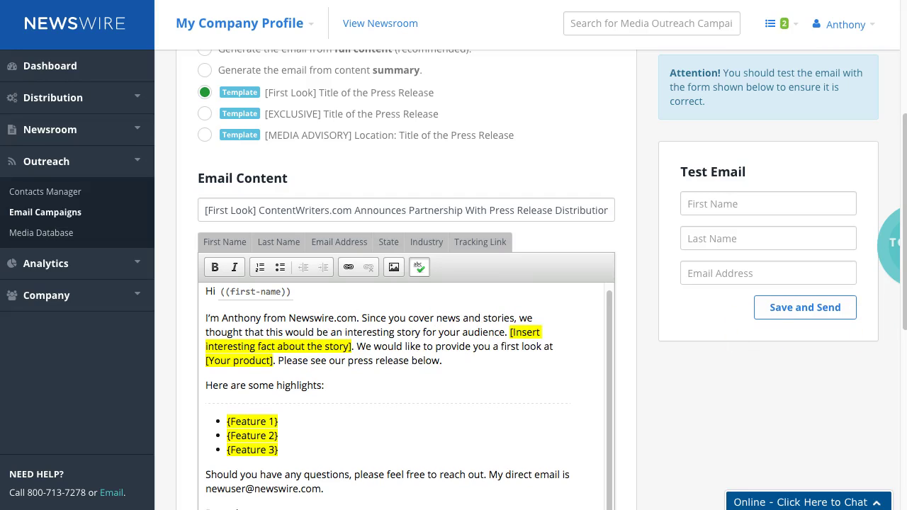
pyautogui.write('content marketing')
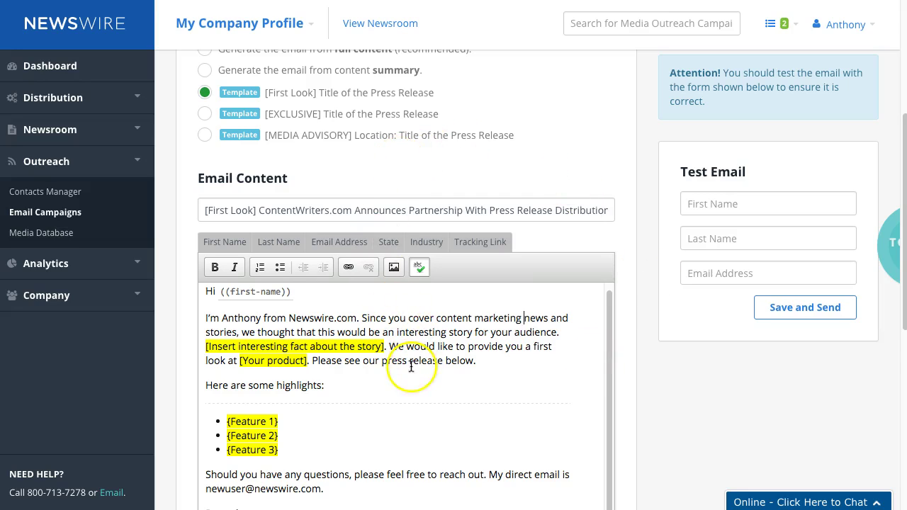
pyautogui.scroll(-1, 380, 380)
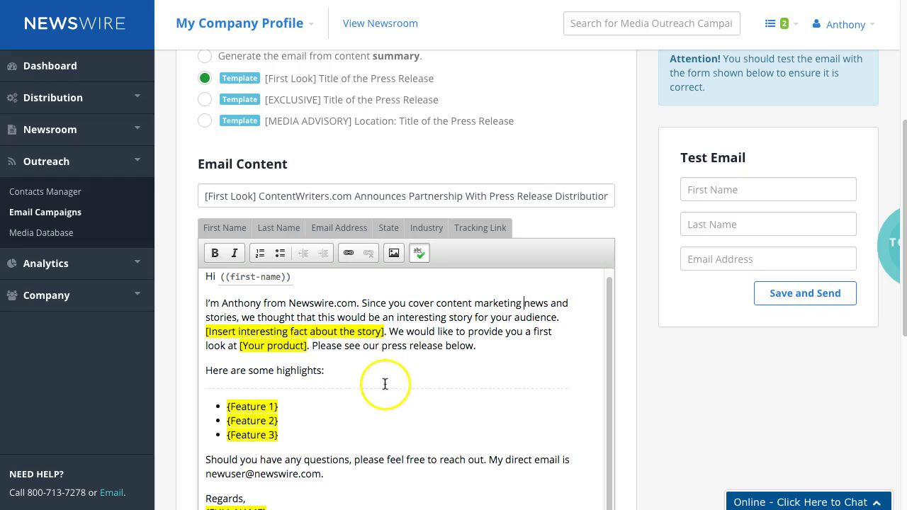
pyautogui.scroll(-1, 443, 371)
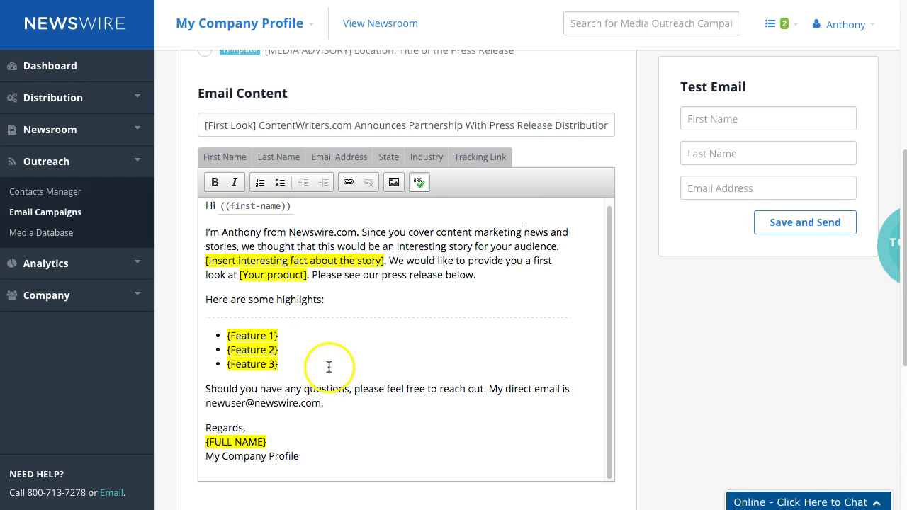
pyautogui.scroll(-1, 333, 373)
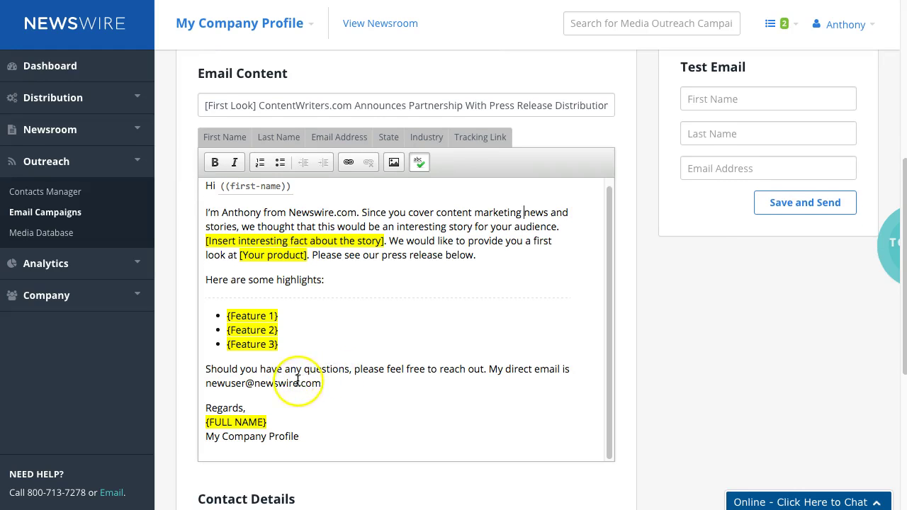
pyautogui.scroll(-2, 238, 383)
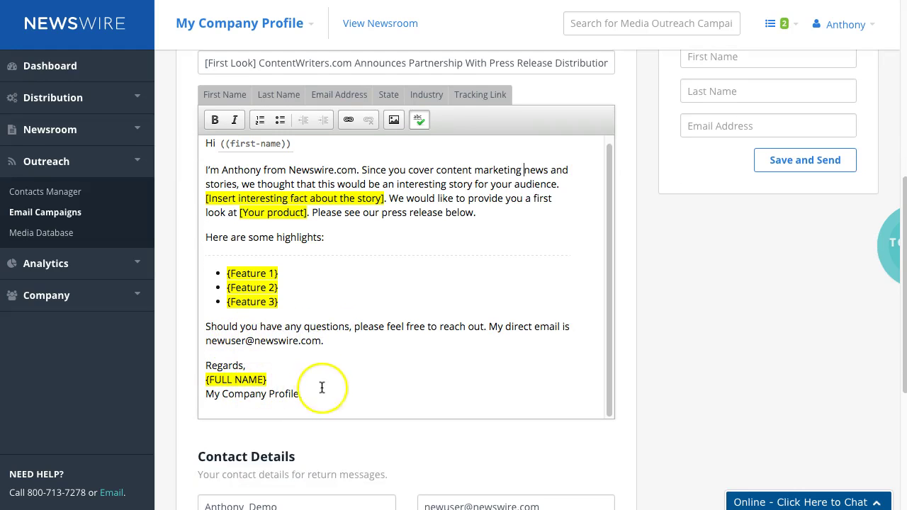
pyautogui.scroll(-4, 322, 390)
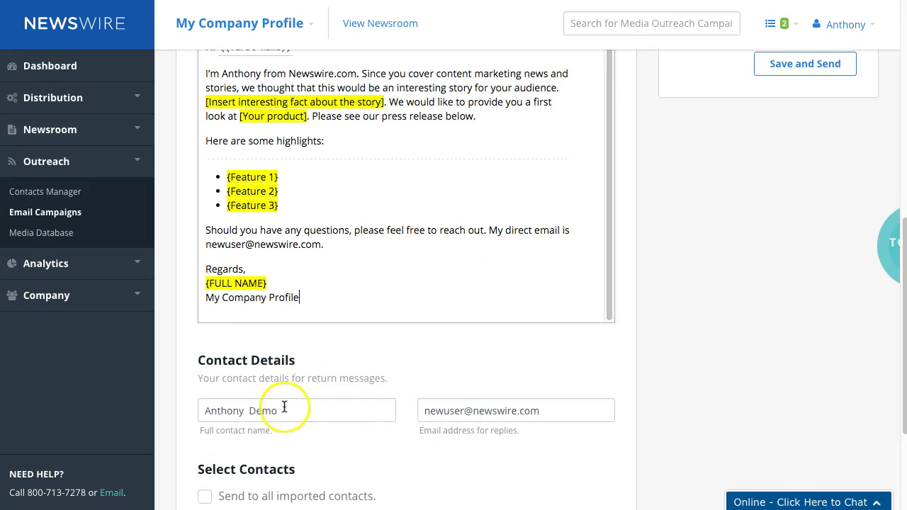
# Delete the extra space between first and last name in the full contact name field.
pyautogui.click(249, 410)
pyautogui.press('BackSpace')
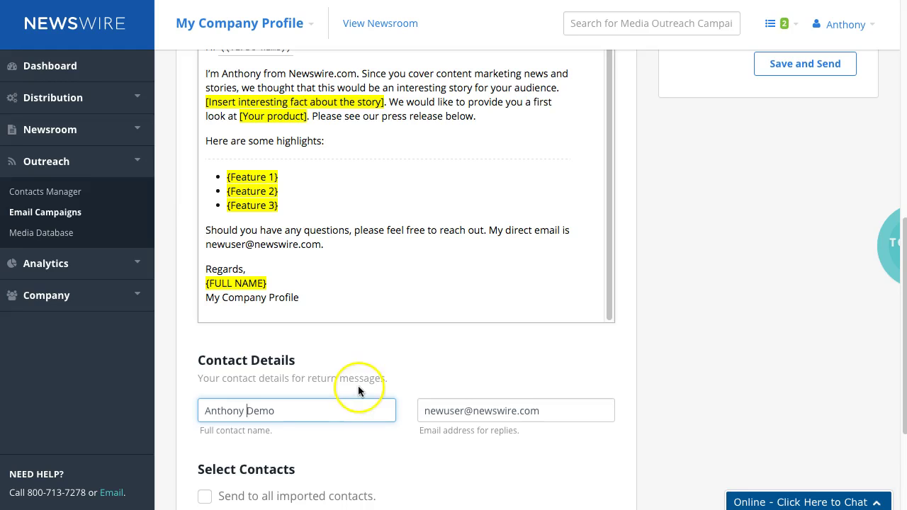
pyautogui.scroll(-2, 433, 408)
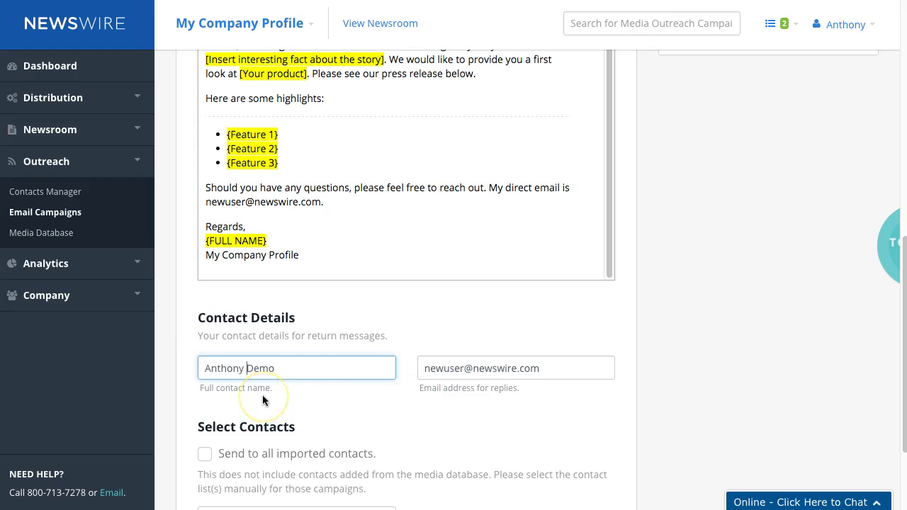
pyautogui.scroll(-3, 394, 379)
pyautogui.scroll(-1, 394, 382)
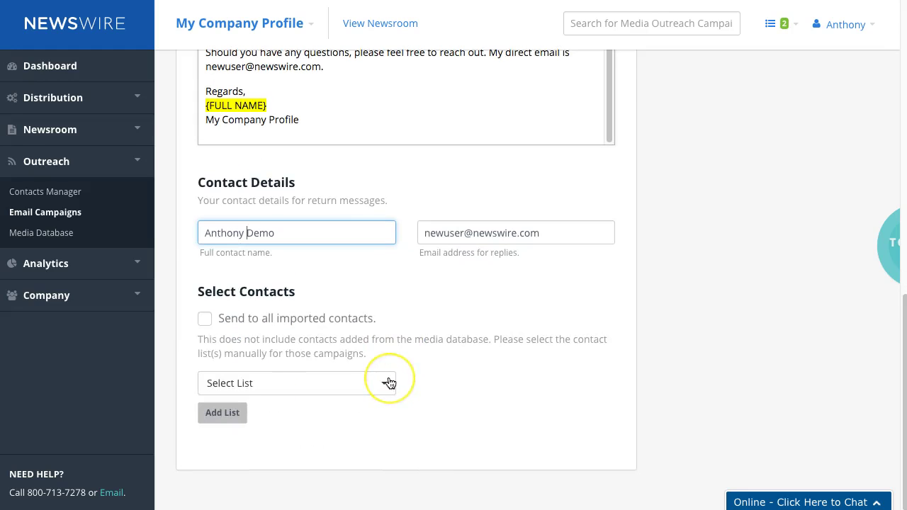
# Set the contact lists to Film Movies NYC, Estate Planning, and Film Movies NYC in three slots.
pyautogui.click(206, 321)
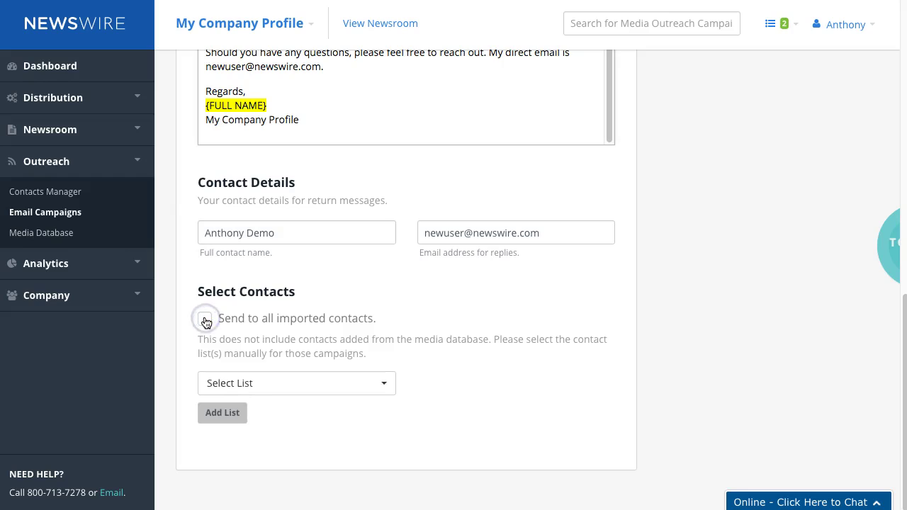
pyautogui.click(305, 383)
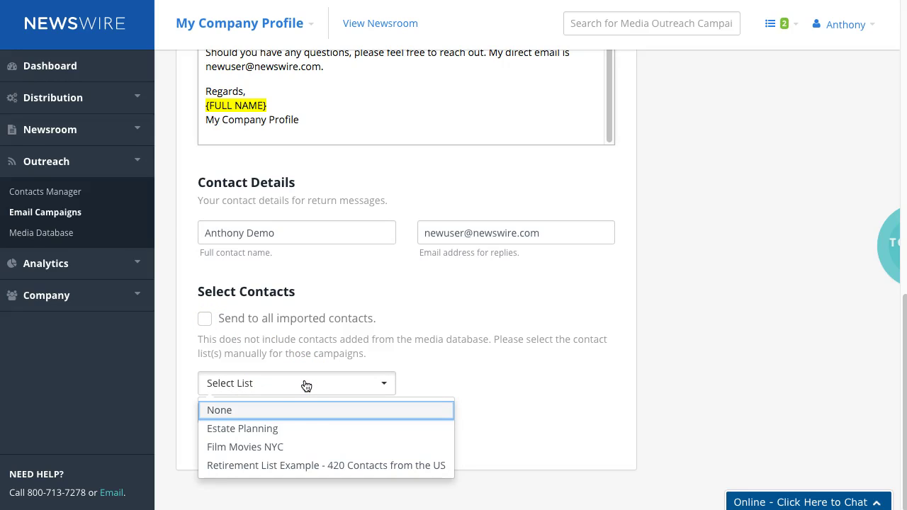
pyautogui.click(270, 447)
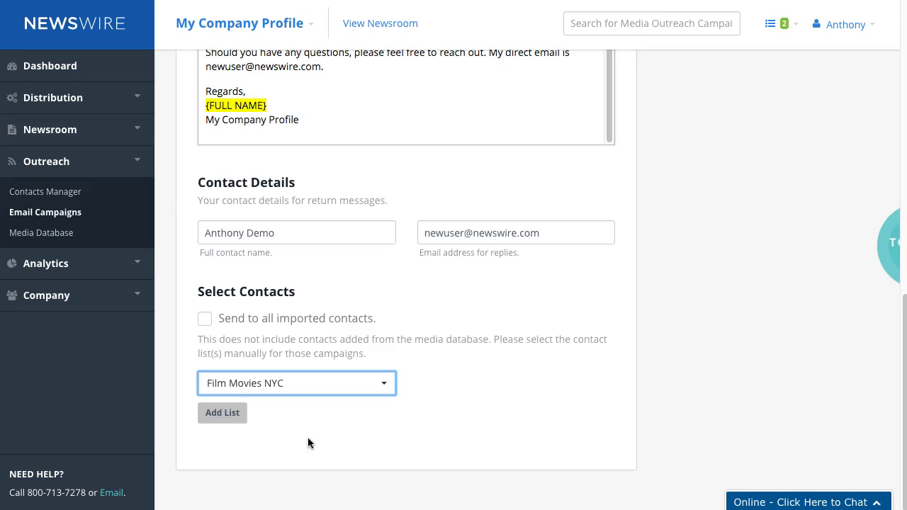
pyautogui.click(233, 423)
pyautogui.click(482, 382)
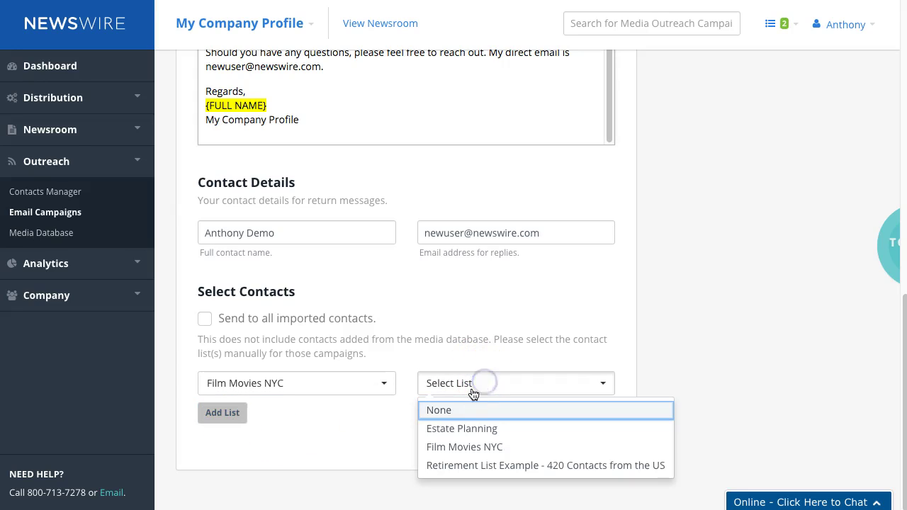
pyautogui.click(466, 428)
pyautogui.click(244, 417)
pyautogui.click(229, 412)
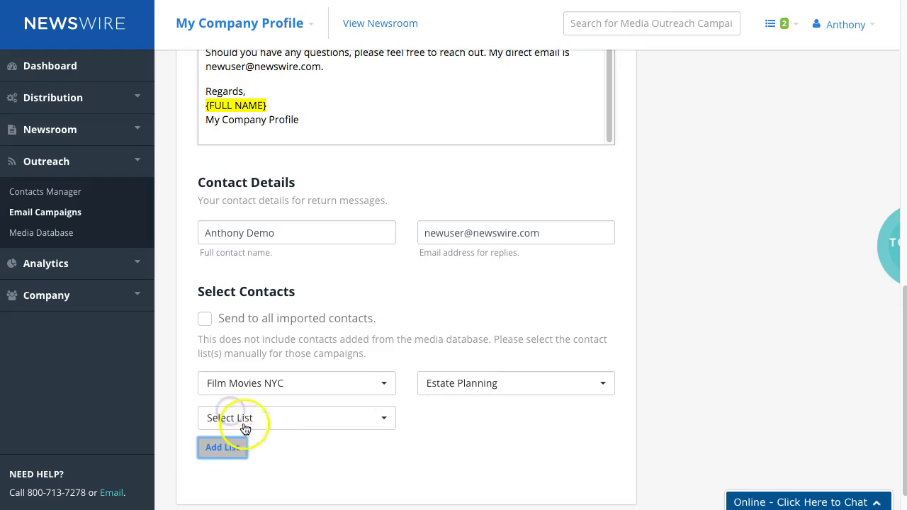
pyautogui.click(243, 482)
pyautogui.click(489, 323)
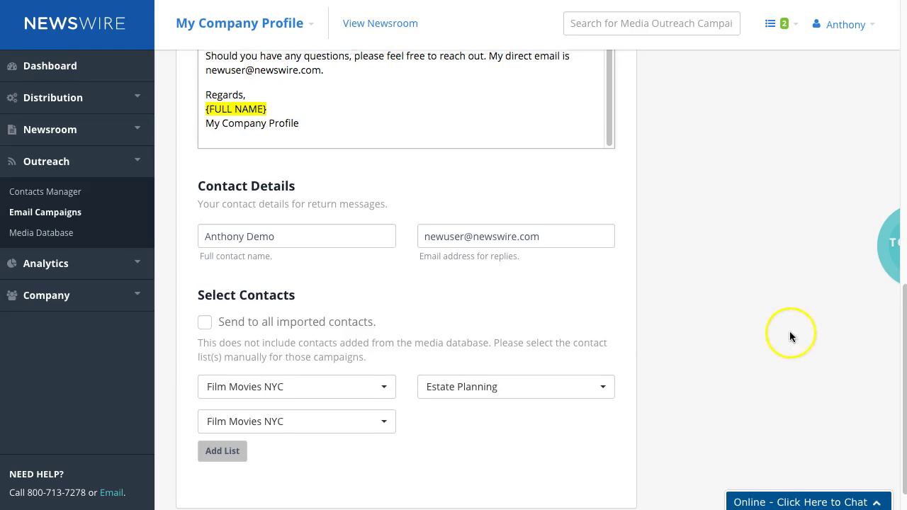
# Hyperlink the 'Newswire.com' text in the opening sentence to Newswire.com.
pyautogui.scroll(5, 758, 324)
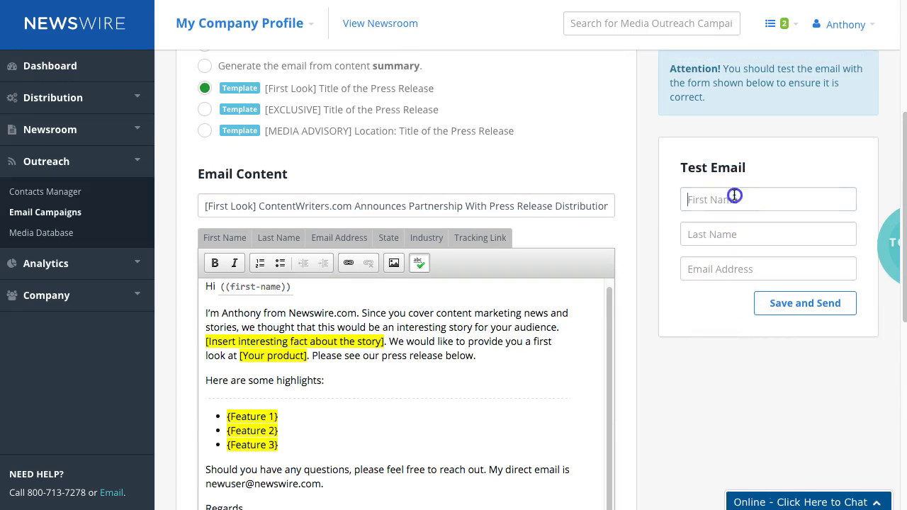
pyautogui.click(734, 195)
pyautogui.click(734, 196)
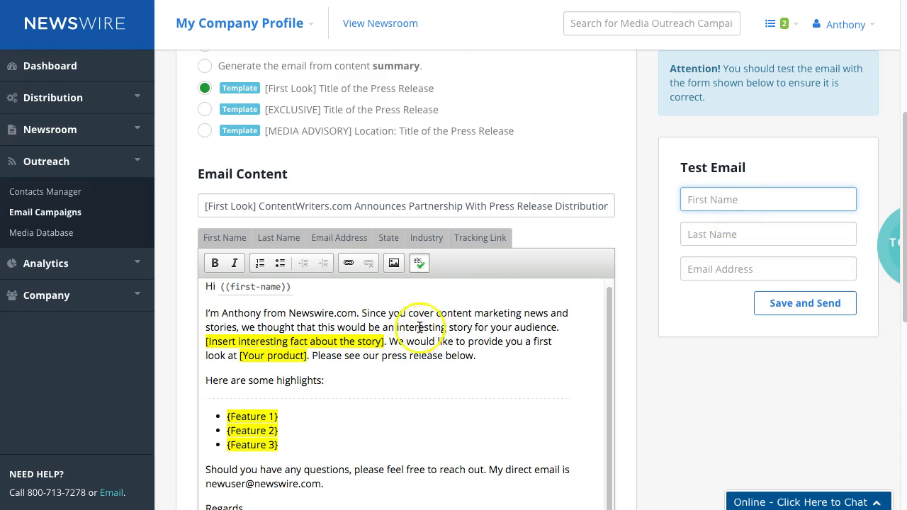
pyautogui.moveTo(357, 313); pyautogui.dragTo(288, 313)
pyautogui.click(348, 263)
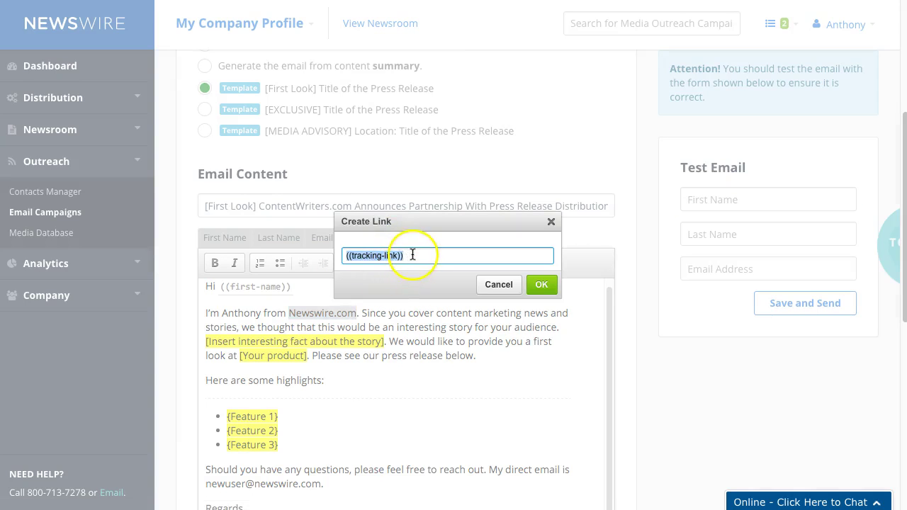
pyautogui.write('Newsw')
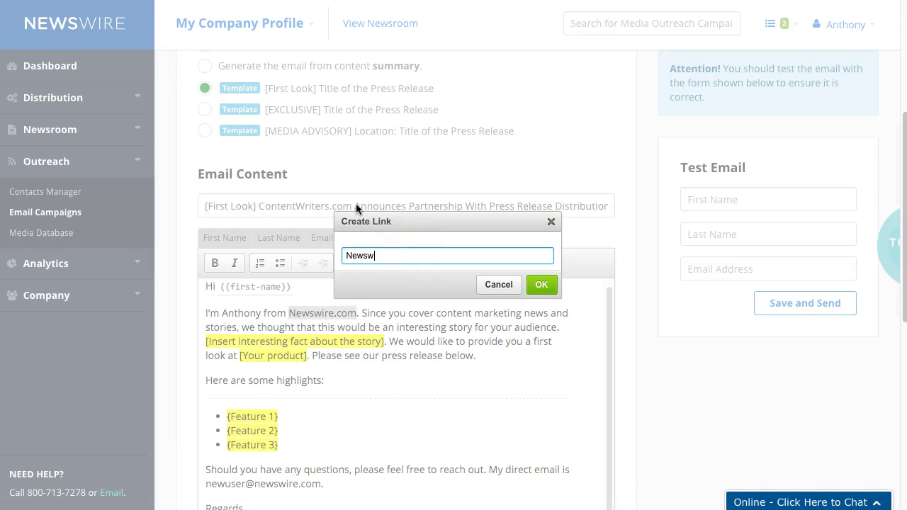
pyautogui.write('ire.com')
pyautogui.click(541, 285)
pyautogui.click(385, 304)
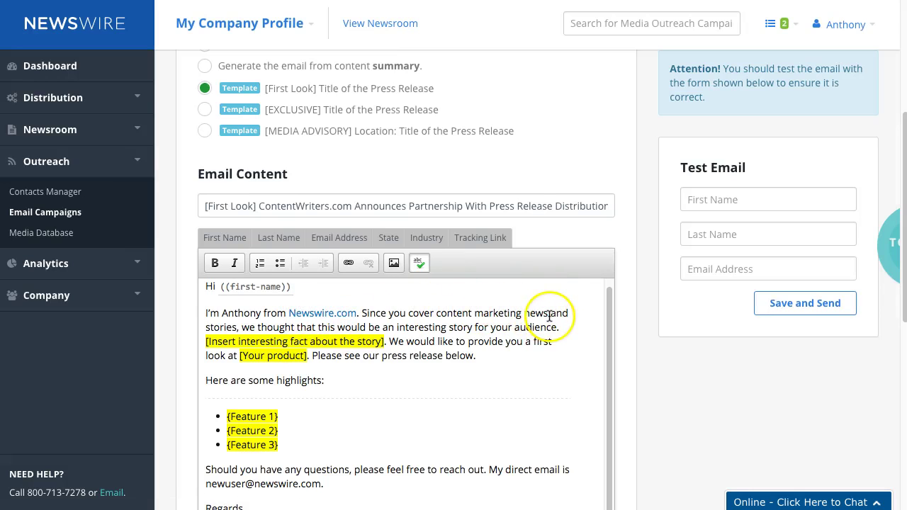
pyautogui.scroll(1, 558, 313)
pyautogui.scroll(5, 558, 313)
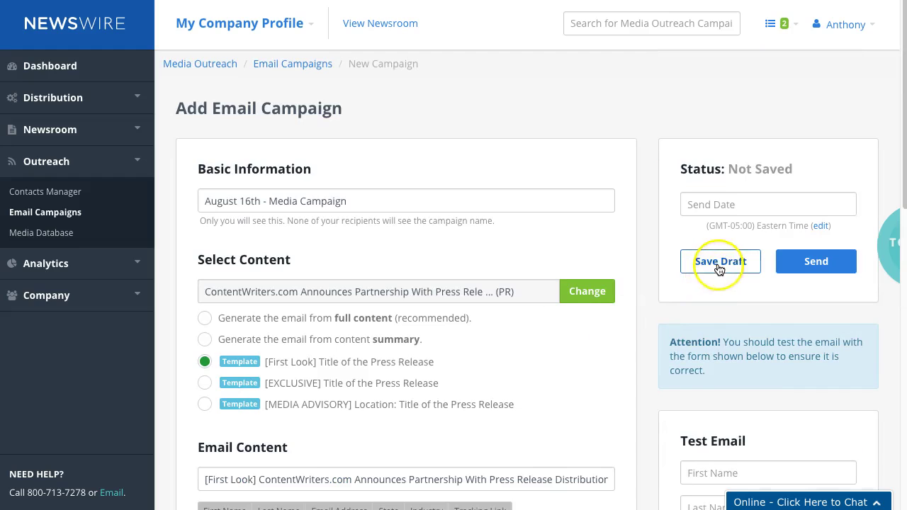
pyautogui.click(733, 205)
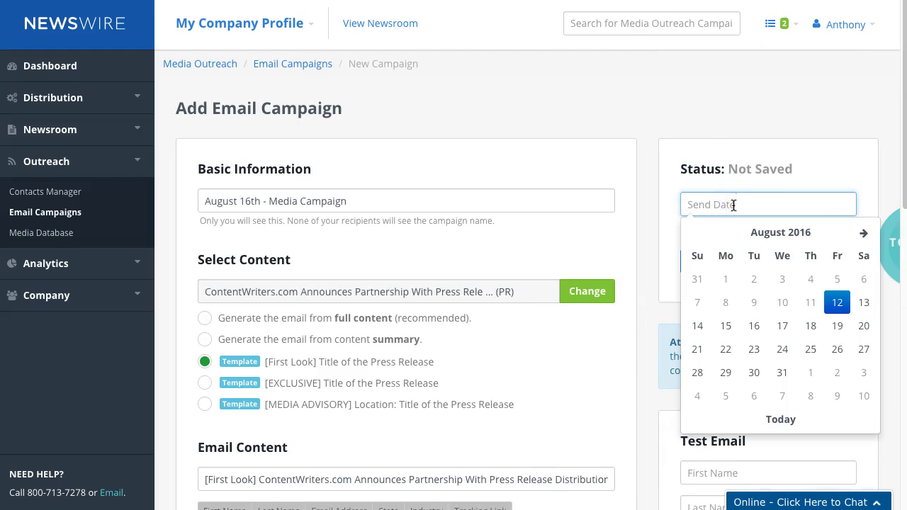
pyautogui.click(691, 164)
pyautogui.click(718, 203)
pyautogui.click(690, 155)
pyautogui.click(720, 261)
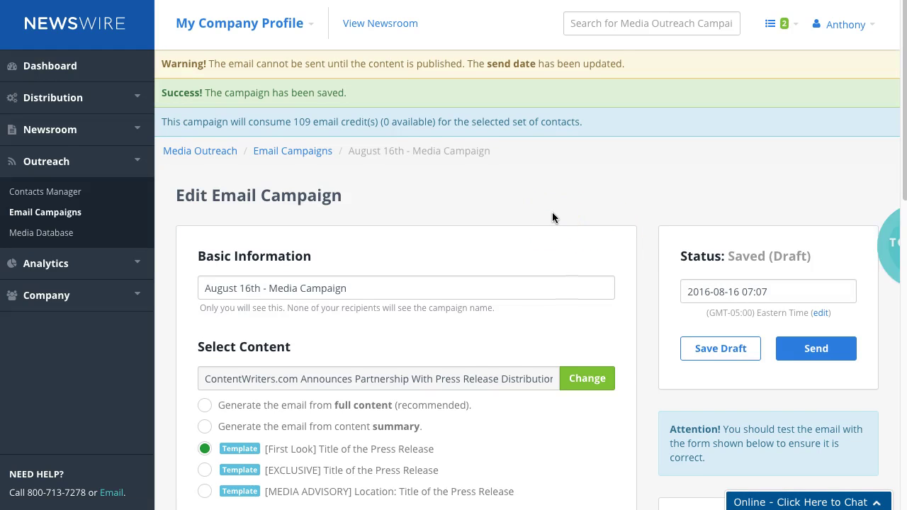
# Save the August 16th - Media Campaign draft again and return to the Email Campaigns list.
pyautogui.scroll(-2, 525, 234)
pyautogui.scroll(-1, 505, 248)
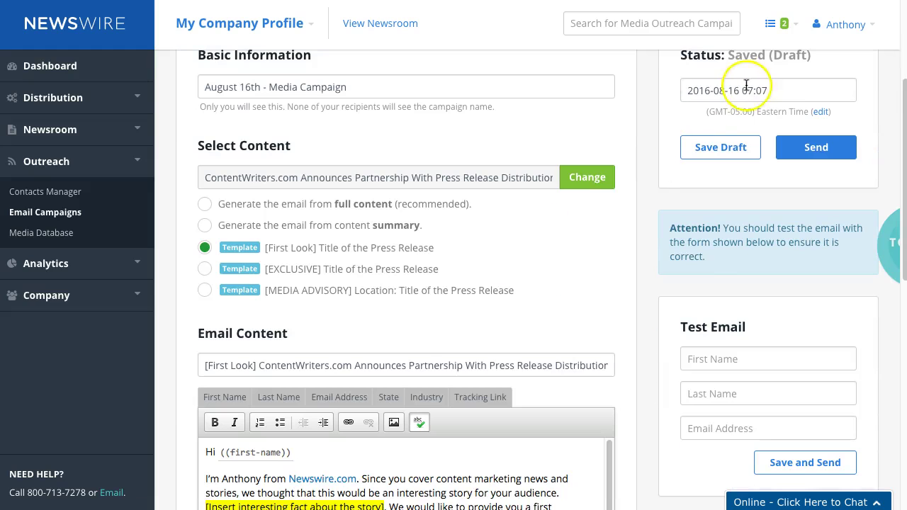
pyautogui.click(701, 150)
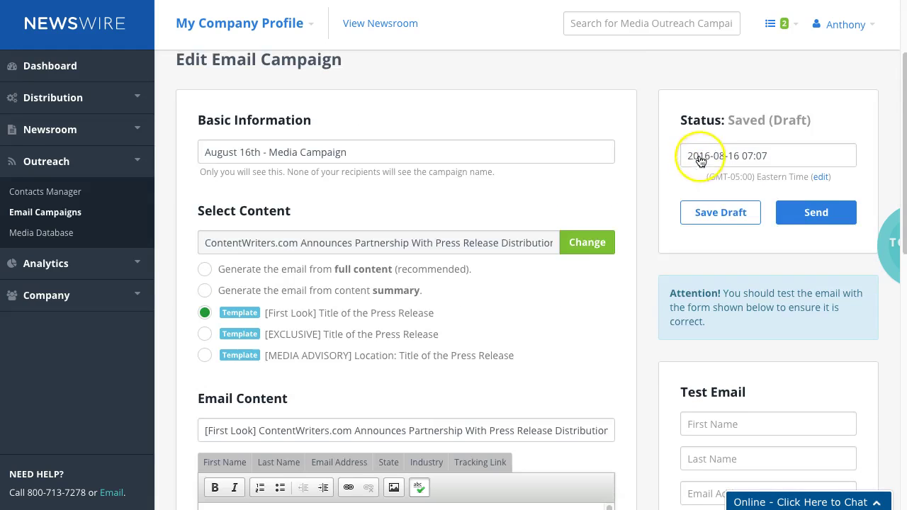
pyautogui.click(51, 217)
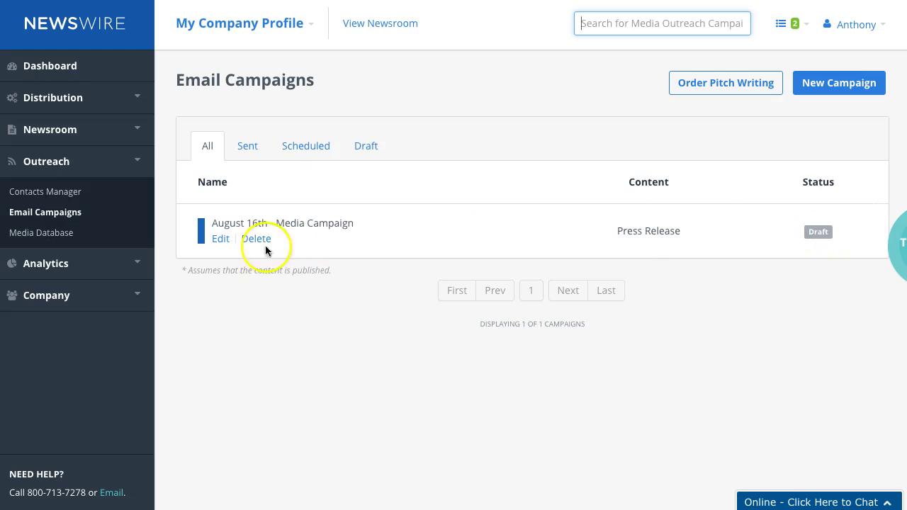
# Reopen the August 16th - Media Campaign draft and review the First Look template badge descriptions.
pyautogui.click(221, 241)
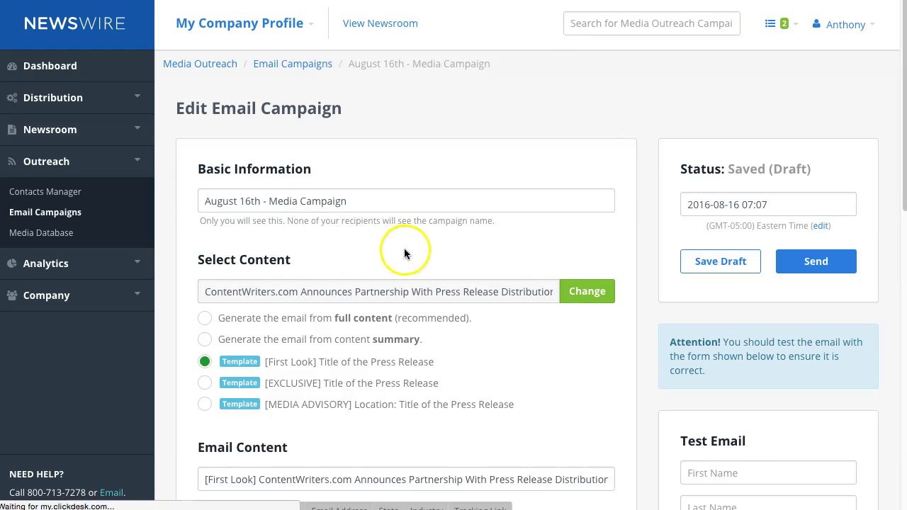
pyautogui.scroll(-1, 496, 261)
pyautogui.scroll(-1, 496, 261)
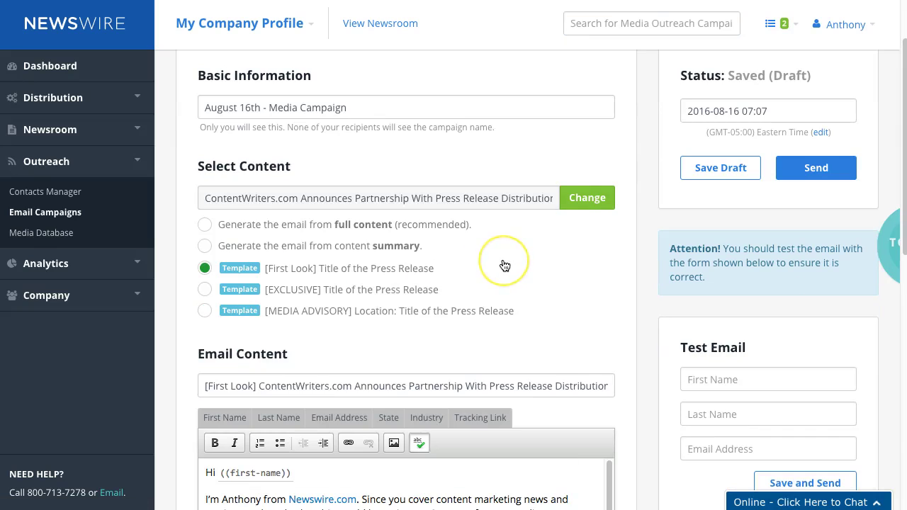
pyautogui.scroll(1, 537, 259)
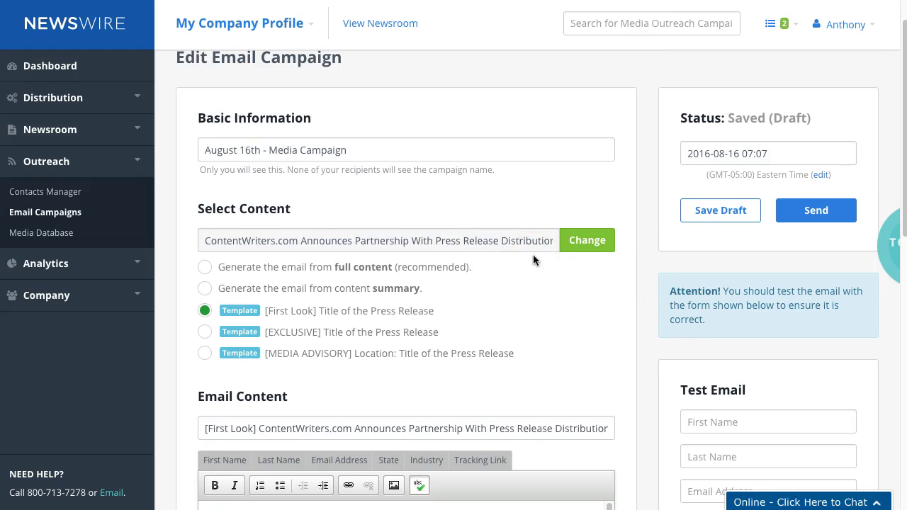
pyautogui.moveTo(235, 331)
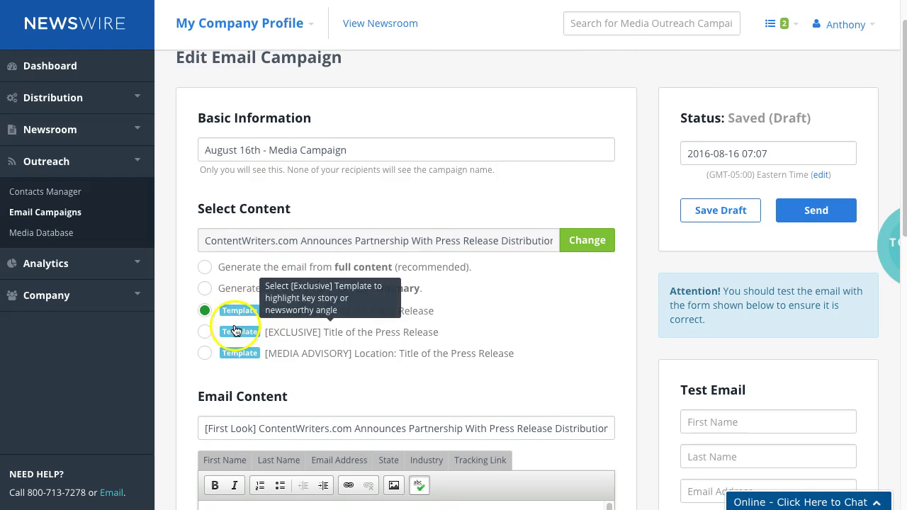
pyautogui.moveTo(243, 352)
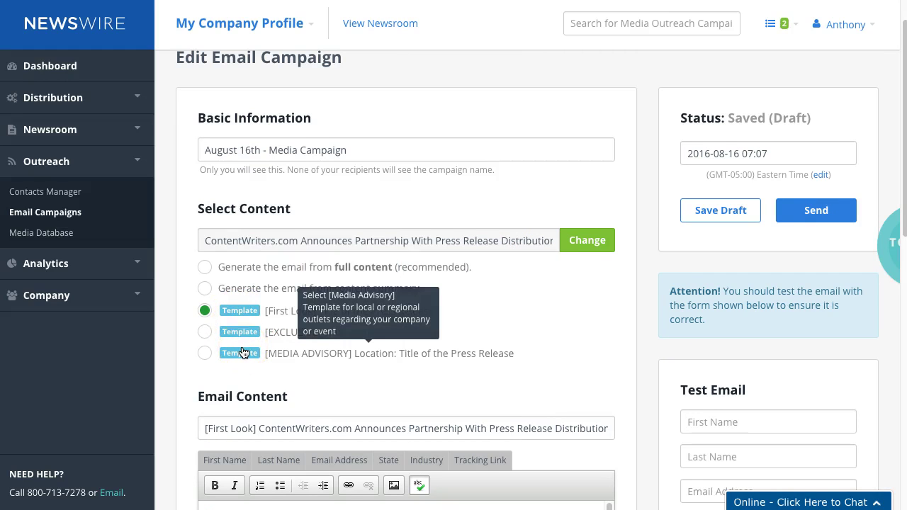